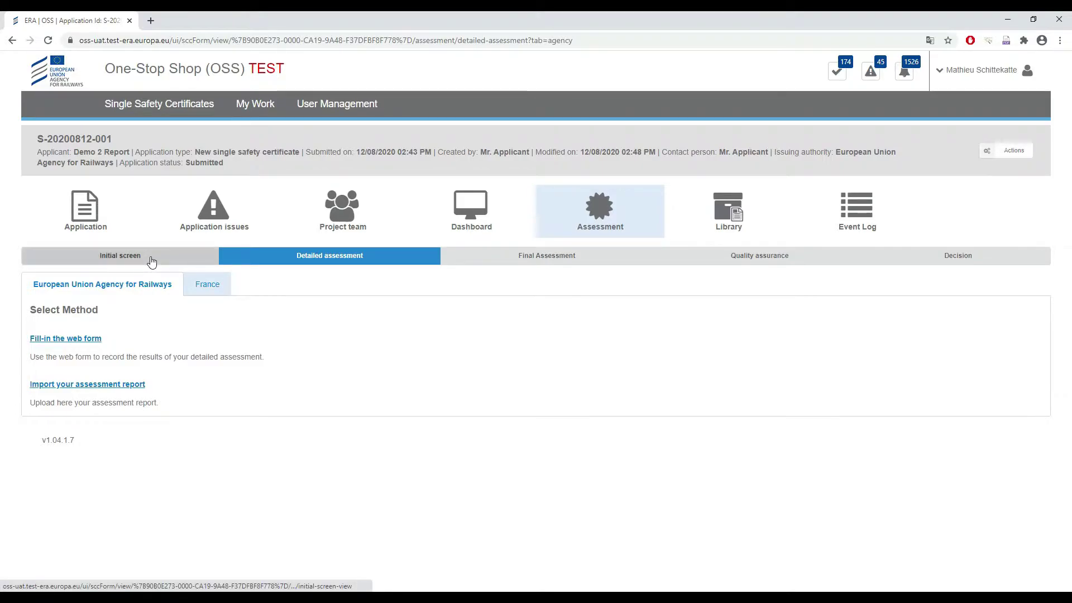
Open the web form for the European Union Agency for Railways' initial screen
{"action": "left_click", "coordinate": [152, 260]}
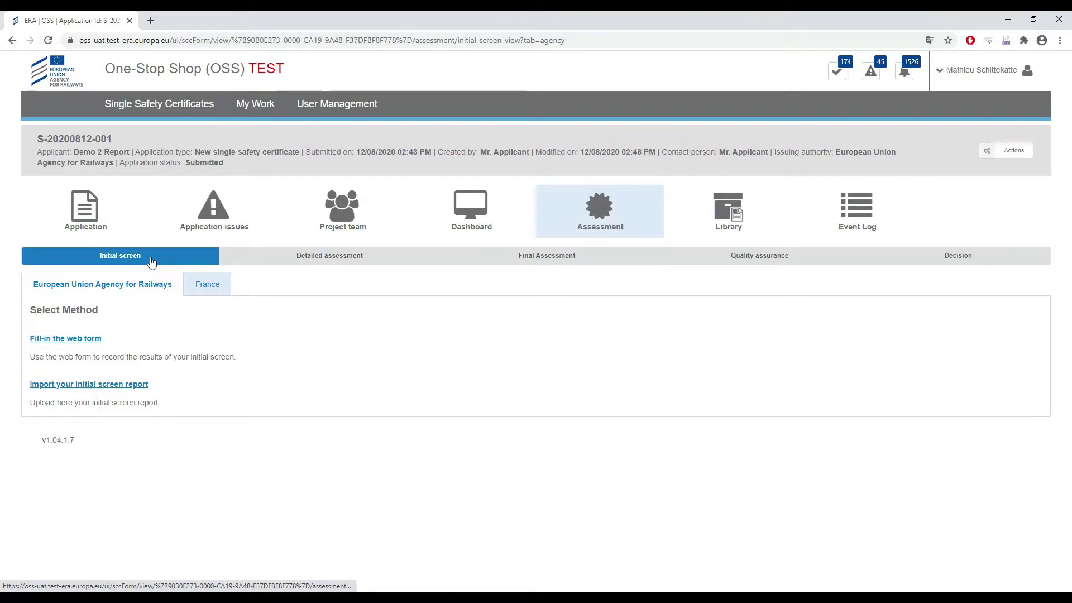
{"action": "left_click", "coordinate": [90, 342]}
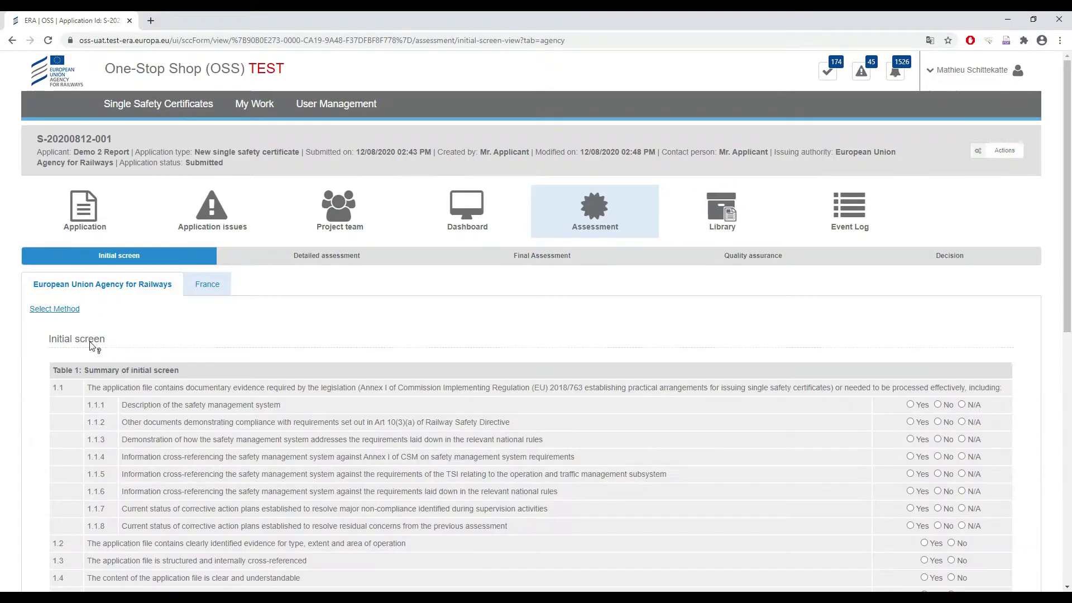
In Table 1, answer Yes to 1.1.1, 1.1.2, 1.1.4 and 1.1.5, N/A to 1.1.3 and 1.1.6, and enter "Lorem ipsum est" as additional information
{"action": "scroll", "coordinate": [695, 410], "scroll_direction": "down", "scroll_amount": 3}
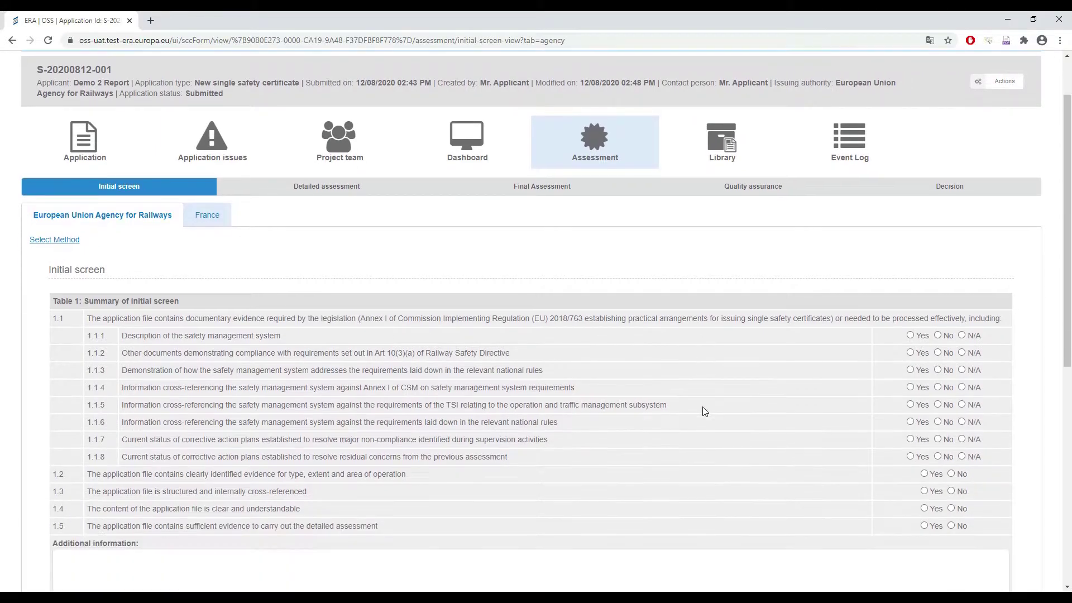
{"action": "left_click", "coordinate": [910, 237]}
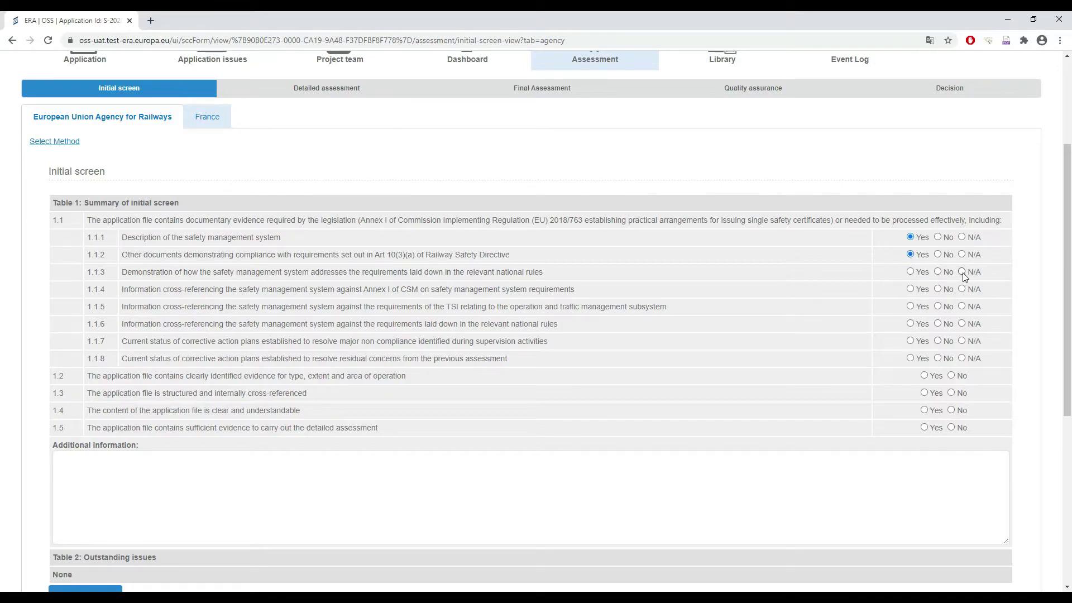
{"action": "left_click", "coordinate": [912, 290]}
{"action": "left_click", "coordinate": [911, 307]}
{"action": "scroll", "coordinate": [579, 410], "scroll_direction": "down", "scroll_amount": 2}
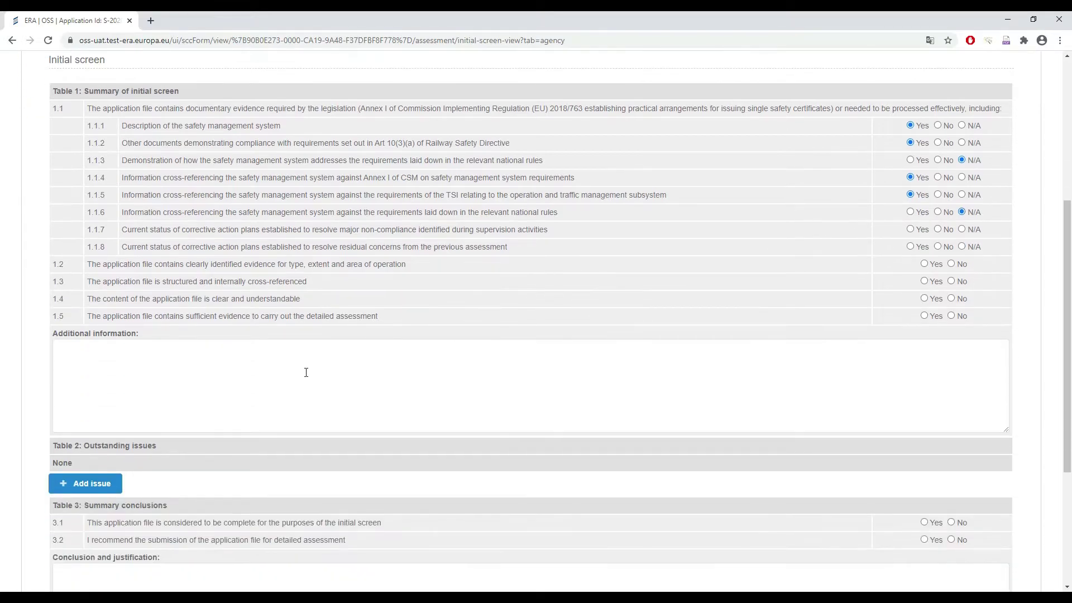
{"action": "left_click", "coordinate": [299, 372]}
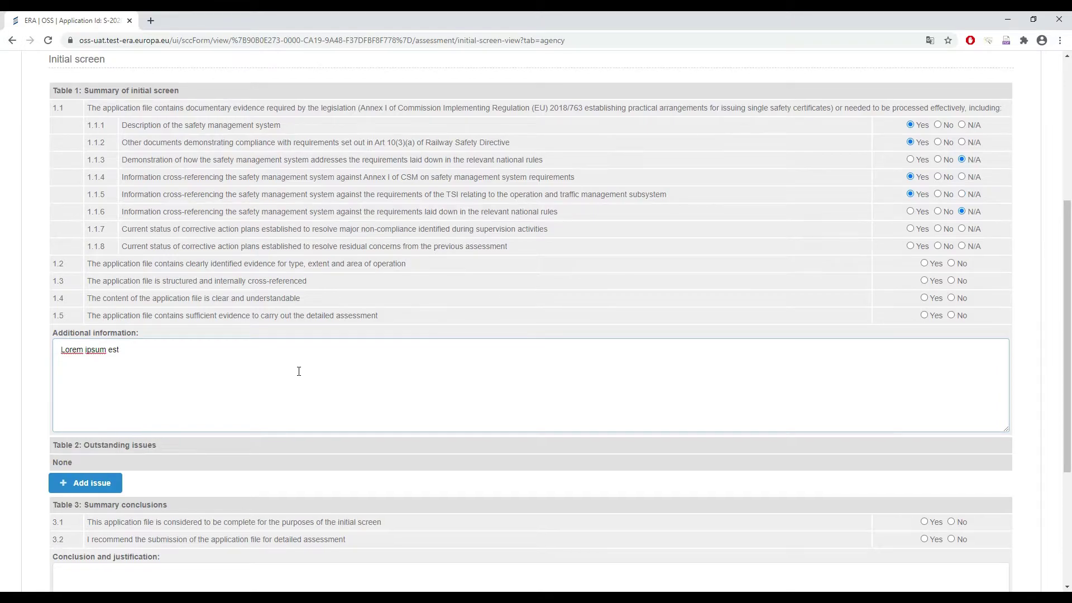
Add the type 2 issue "Demo type 2" to the outstanding issues table and set its resolution to Pending
{"action": "scroll", "coordinate": [299, 371], "scroll_direction": "down", "scroll_amount": 3}
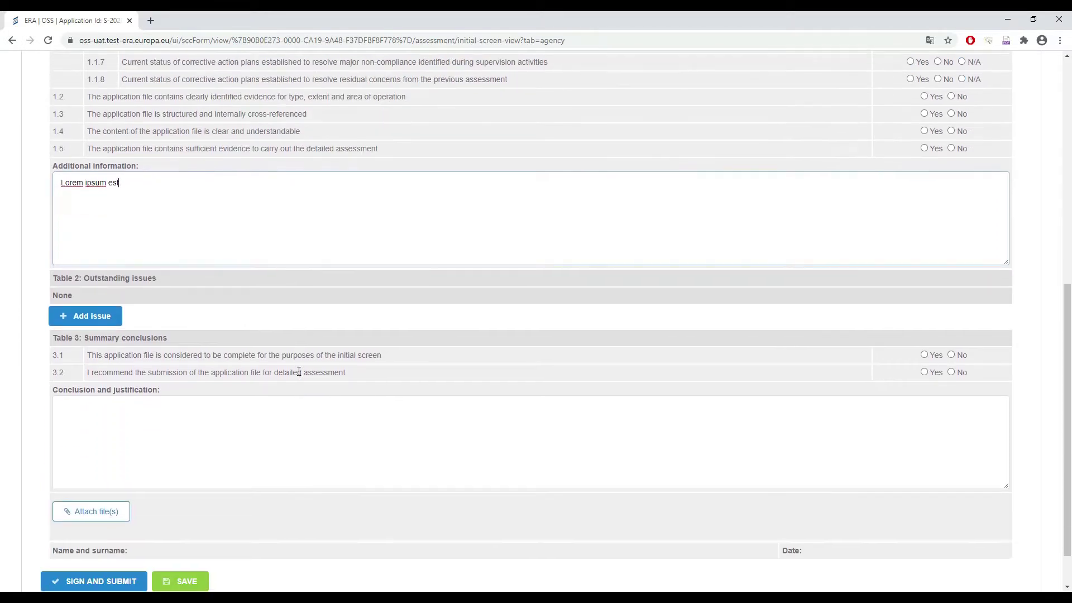
{"action": "left_click", "coordinate": [84, 317]}
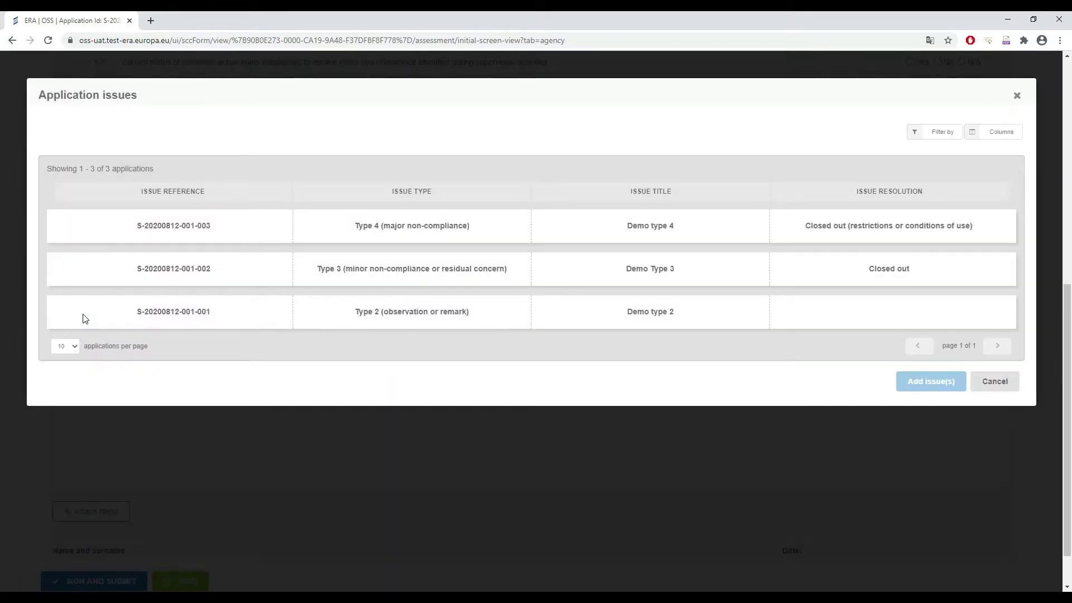
{"action": "left_click", "coordinate": [171, 312]}
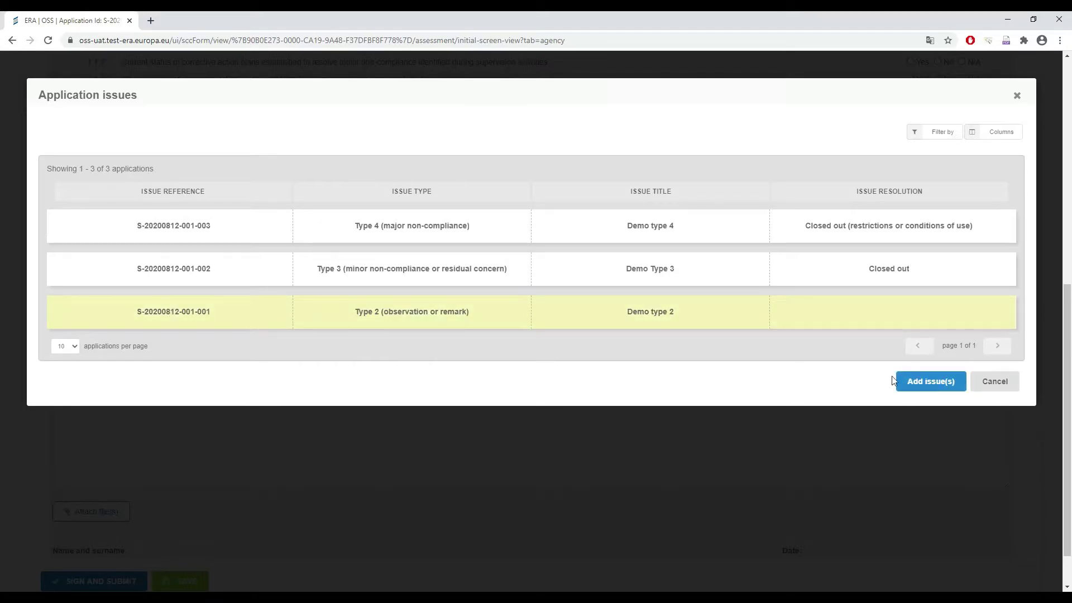
{"action": "left_click", "coordinate": [920, 384]}
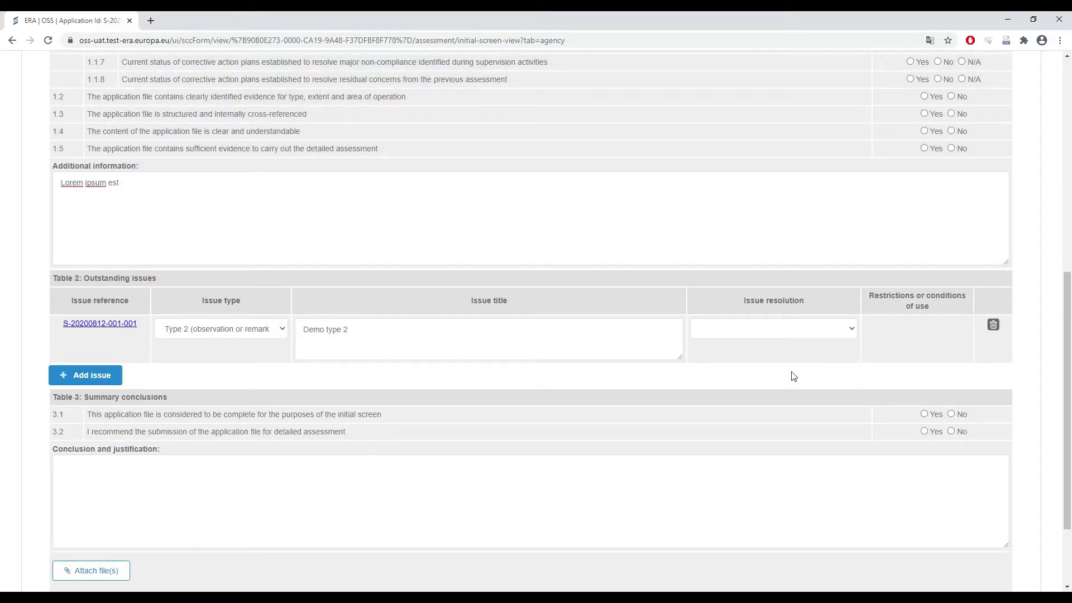
{"action": "scroll", "coordinate": [715, 369], "scroll_direction": "down", "scroll_amount": 2}
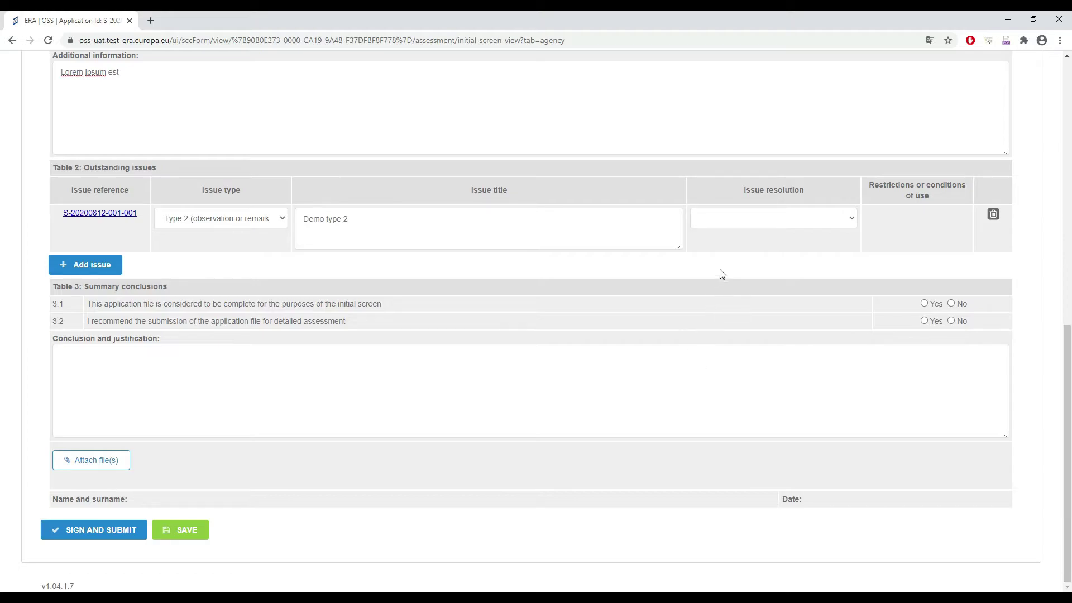
{"action": "left_click", "coordinate": [730, 224]}
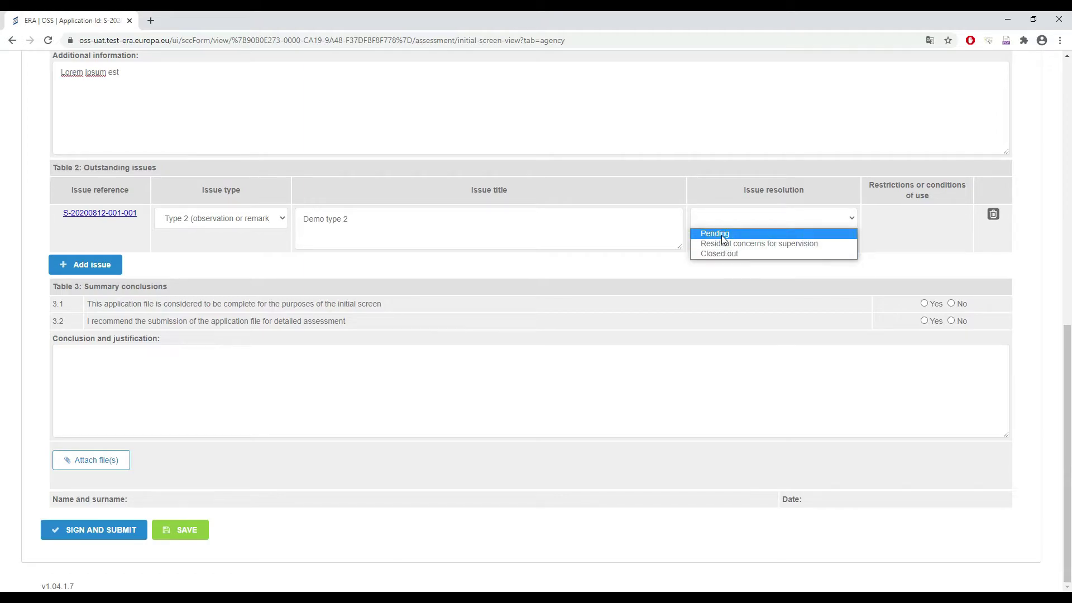
{"action": "left_click", "coordinate": [721, 236]}
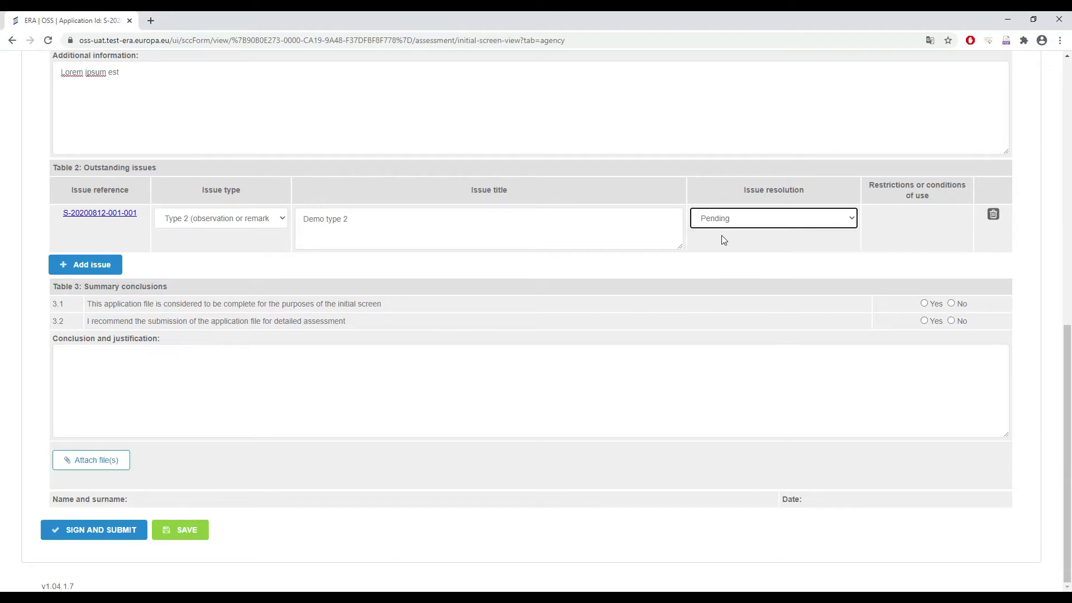
Answer Yes to summary conclusions 3.1 and 3.2 and enter "Lorem ipsum est" as the conclusion and justification
{"action": "left_click", "coordinate": [923, 303]}
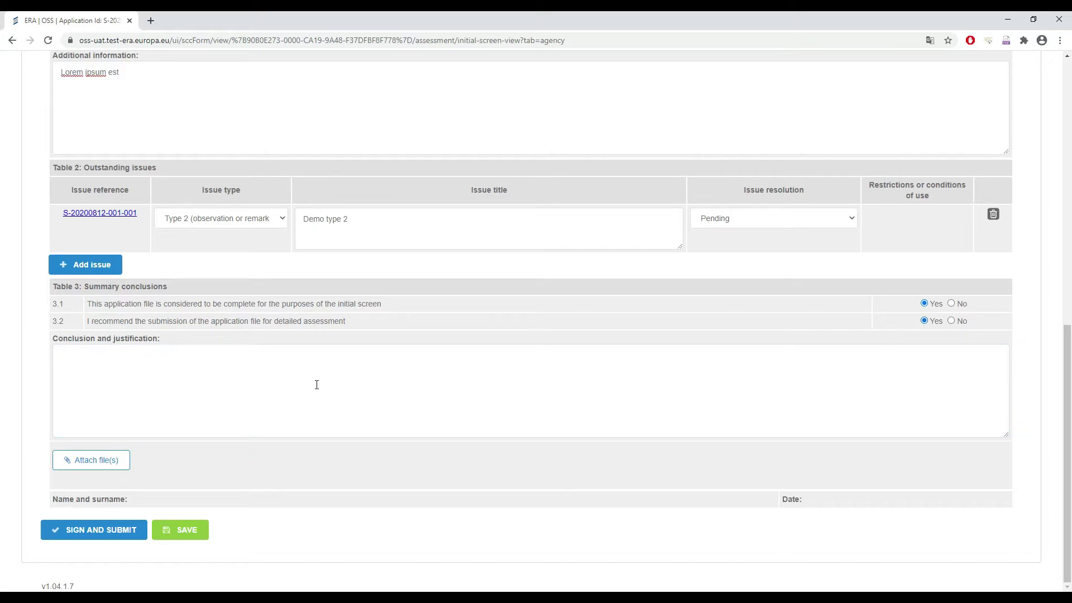
{"action": "left_click", "coordinate": [114, 368]}
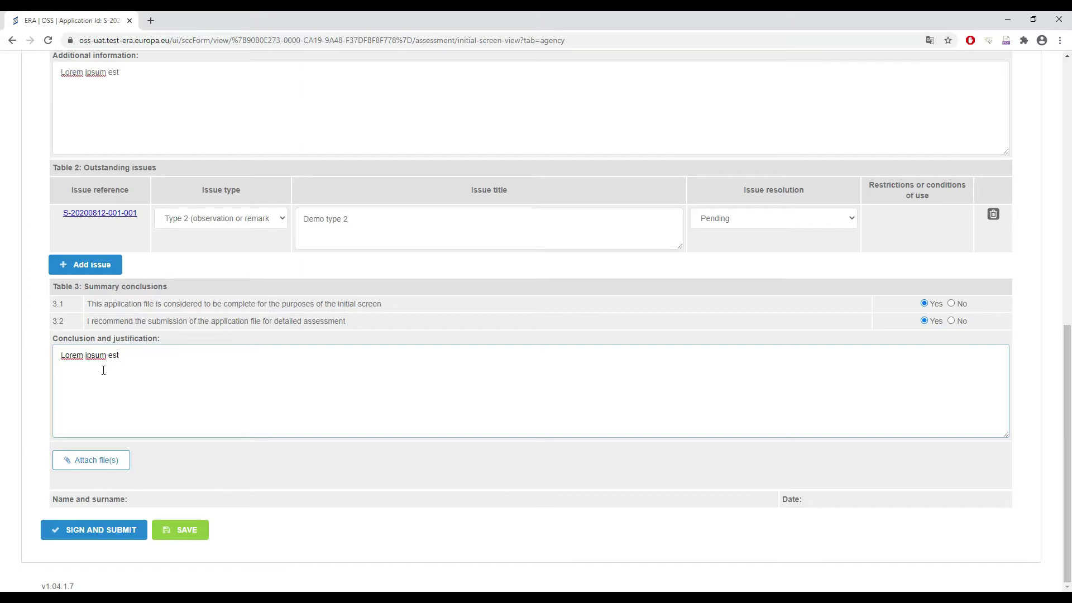
Upload My report.docx to the Safety certification body folder under Initial screen report(s) and attach it to the form
{"action": "left_click", "coordinate": [93, 461]}
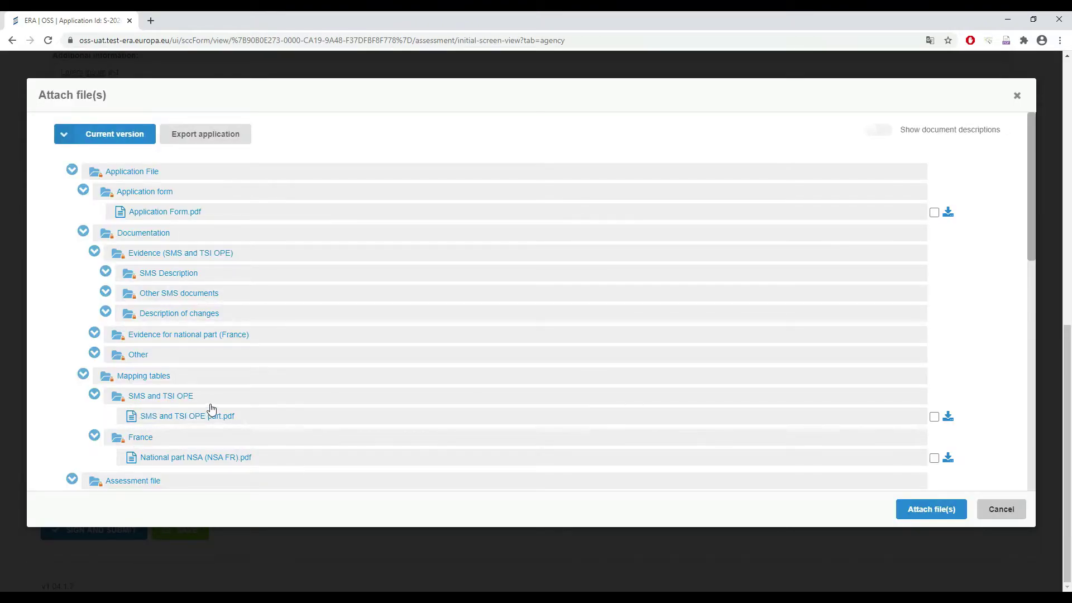
{"action": "scroll", "coordinate": [211, 411], "scroll_direction": "down", "scroll_amount": 5}
{"action": "scroll", "coordinate": [218, 373], "scroll_direction": "down", "scroll_amount": 2}
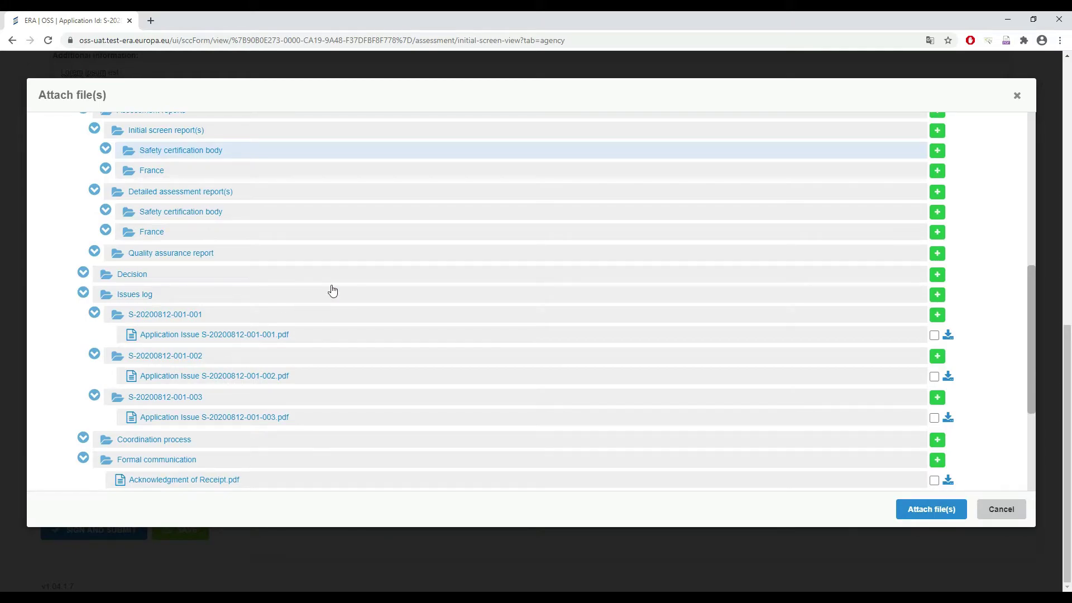
{"action": "left_click", "coordinate": [937, 152]}
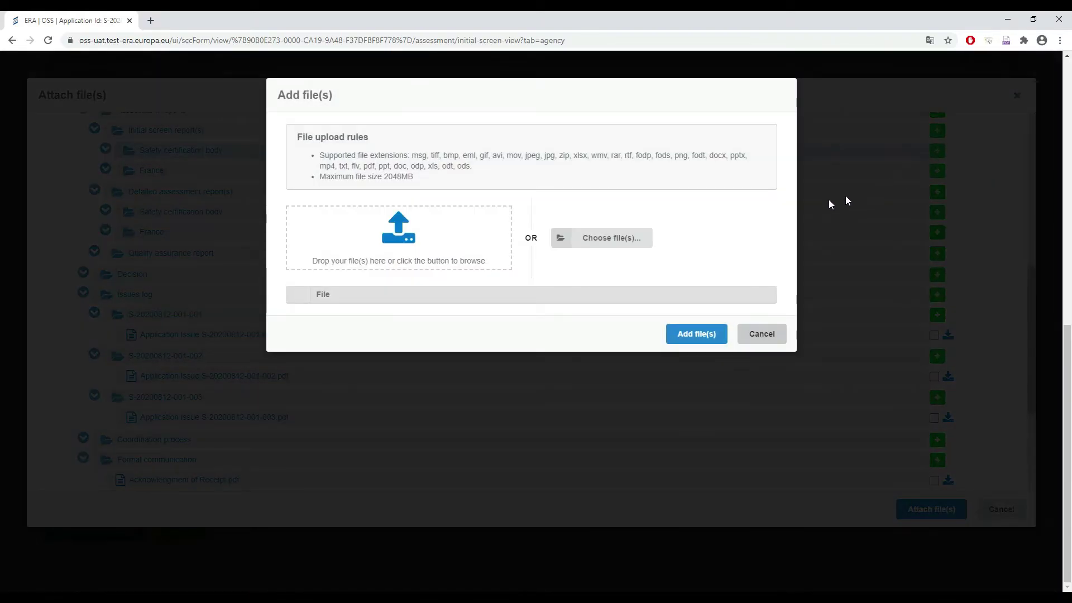
{"action": "left_click", "coordinate": [602, 243]}
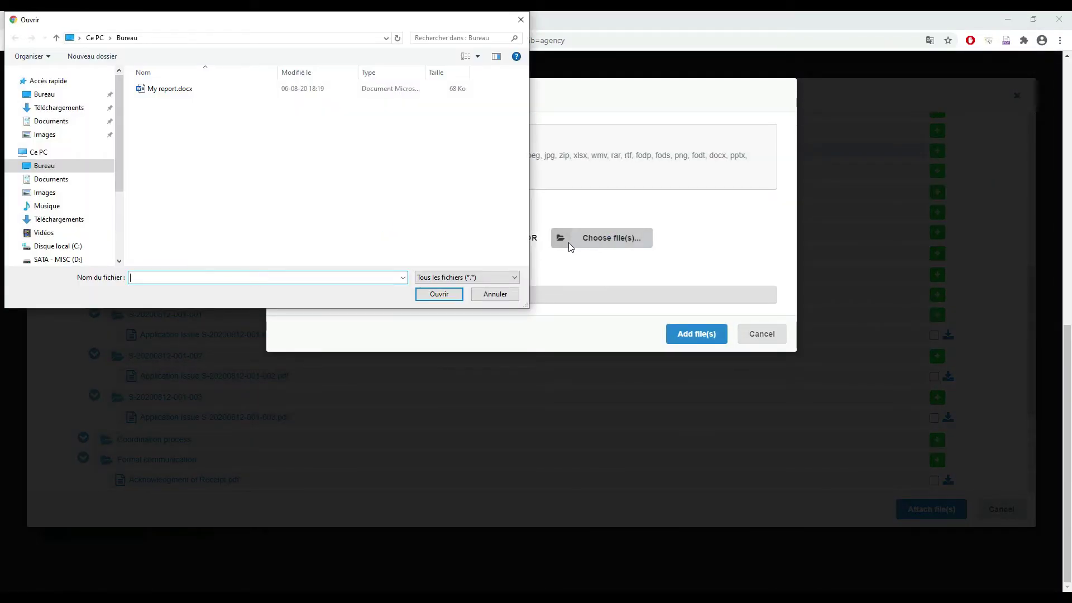
{"action": "double_click", "coordinate": [165, 90]}
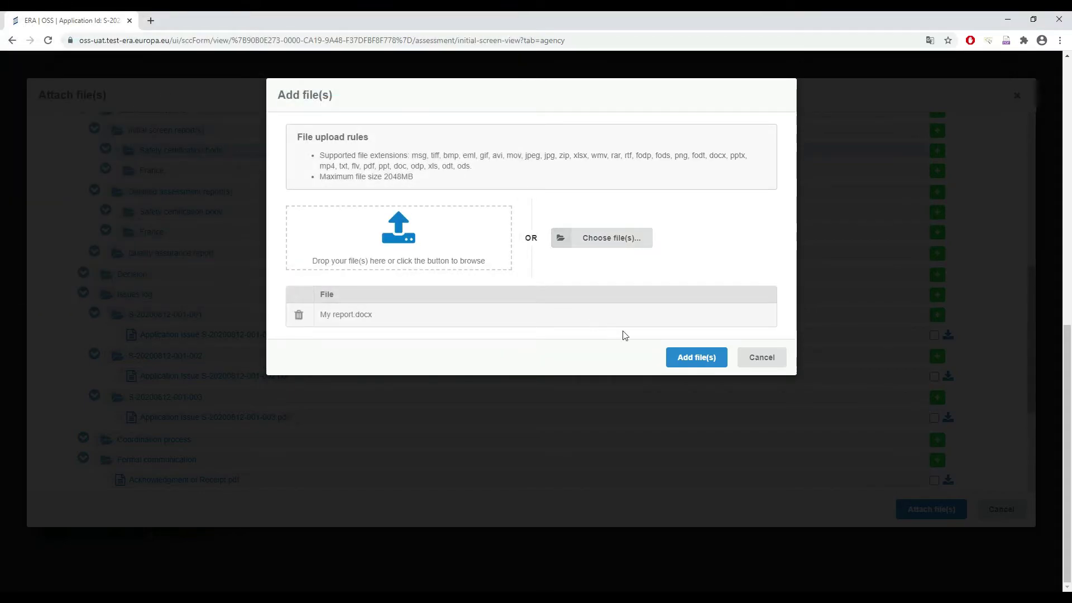
{"action": "left_click", "coordinate": [695, 357]}
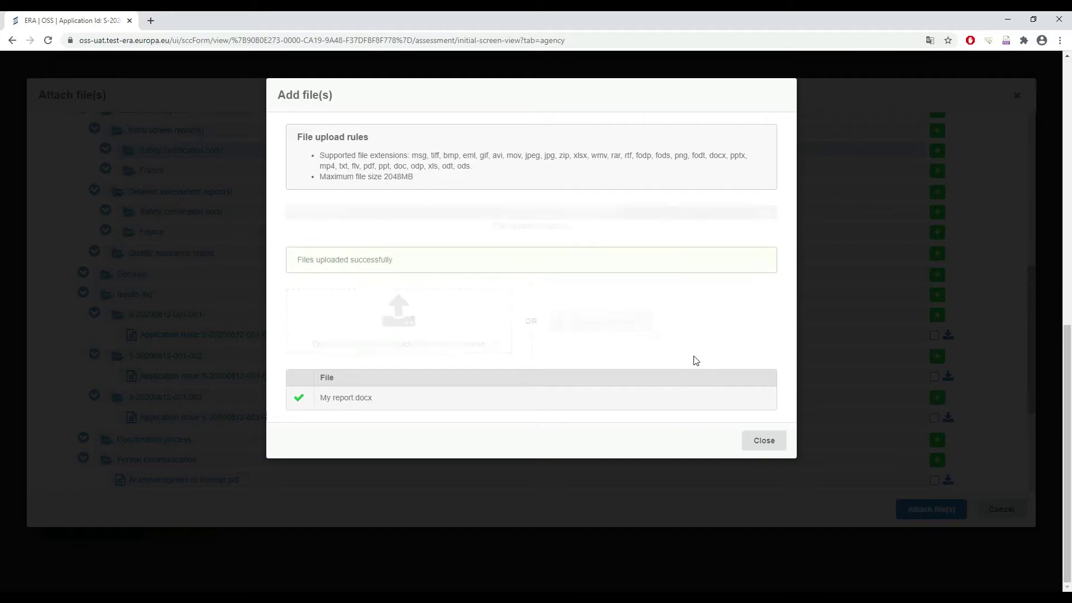
{"action": "left_click", "coordinate": [755, 326]}
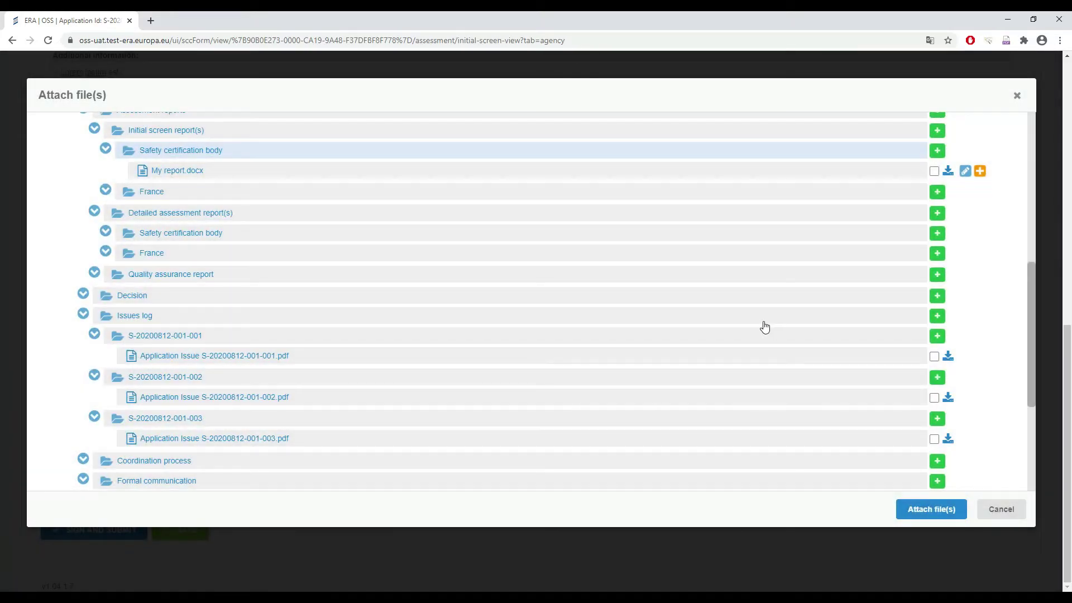
{"action": "left_click", "coordinate": [934, 172]}
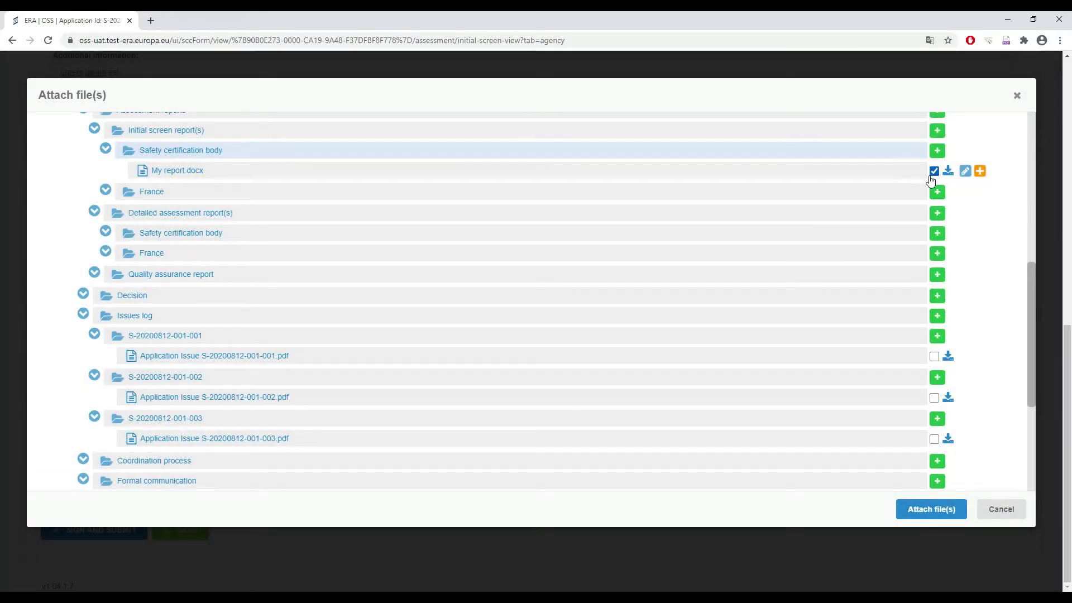
{"action": "left_click", "coordinate": [942, 517]}
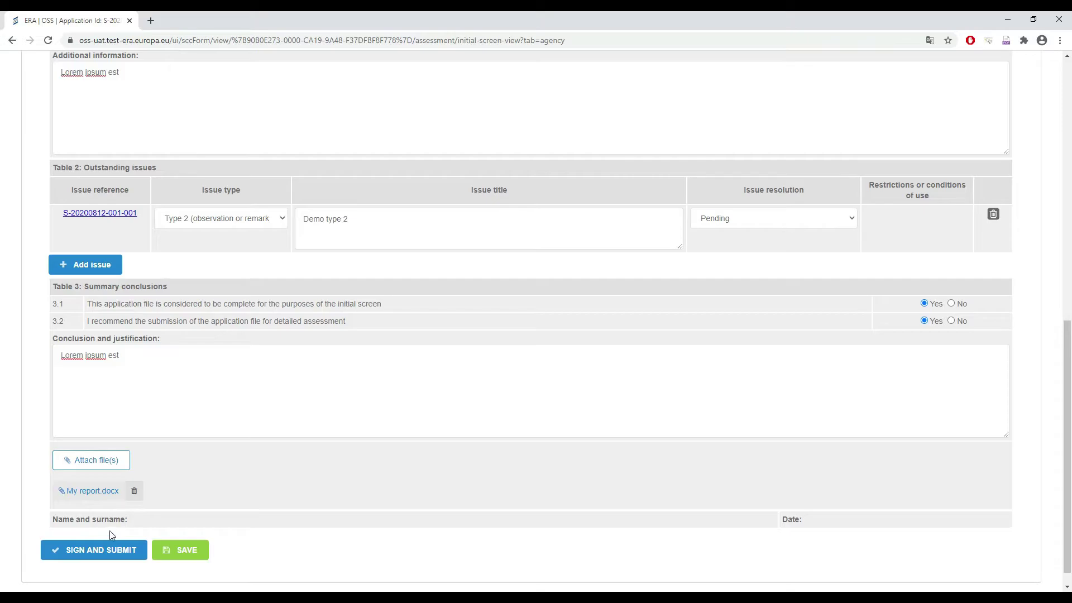
Start signing and submitting the initial screen, set the language to French, and download the report document
{"action": "left_click", "coordinate": [108, 548]}
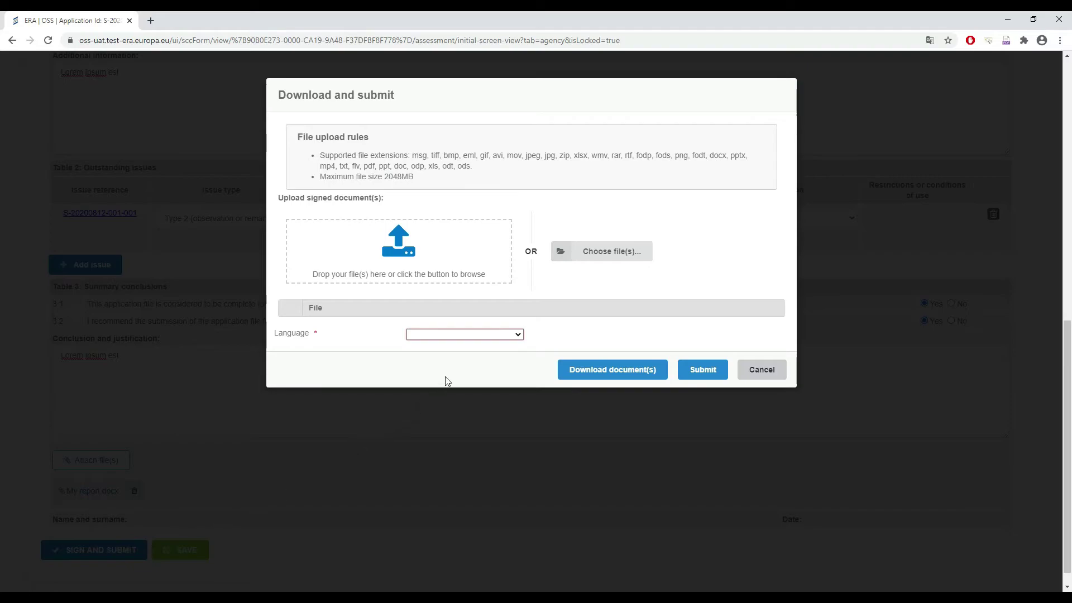
{"action": "left_click", "coordinate": [473, 335]}
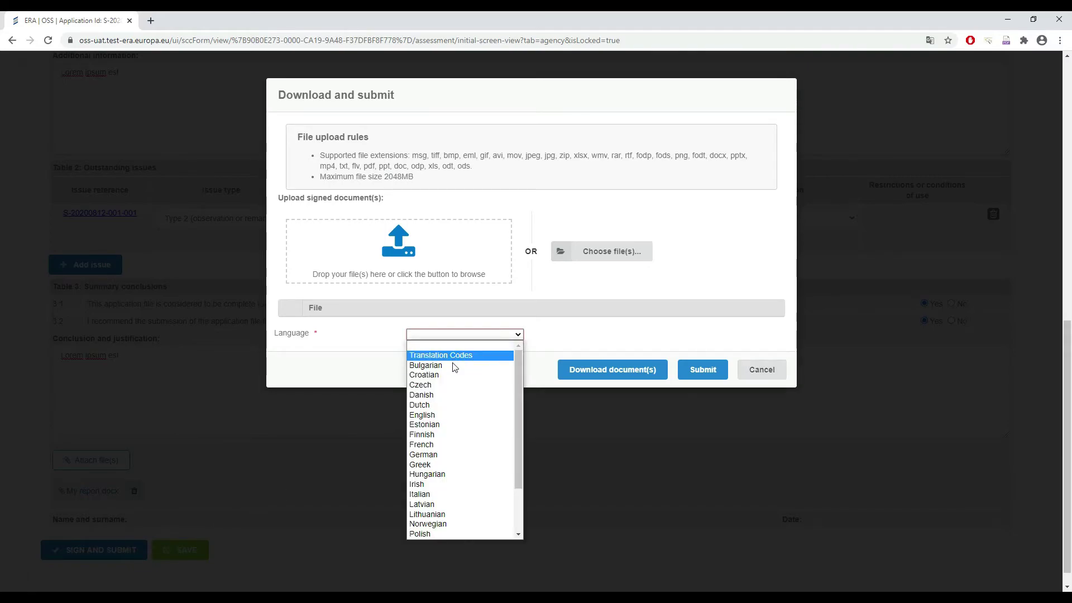
{"action": "left_click", "coordinate": [423, 445]}
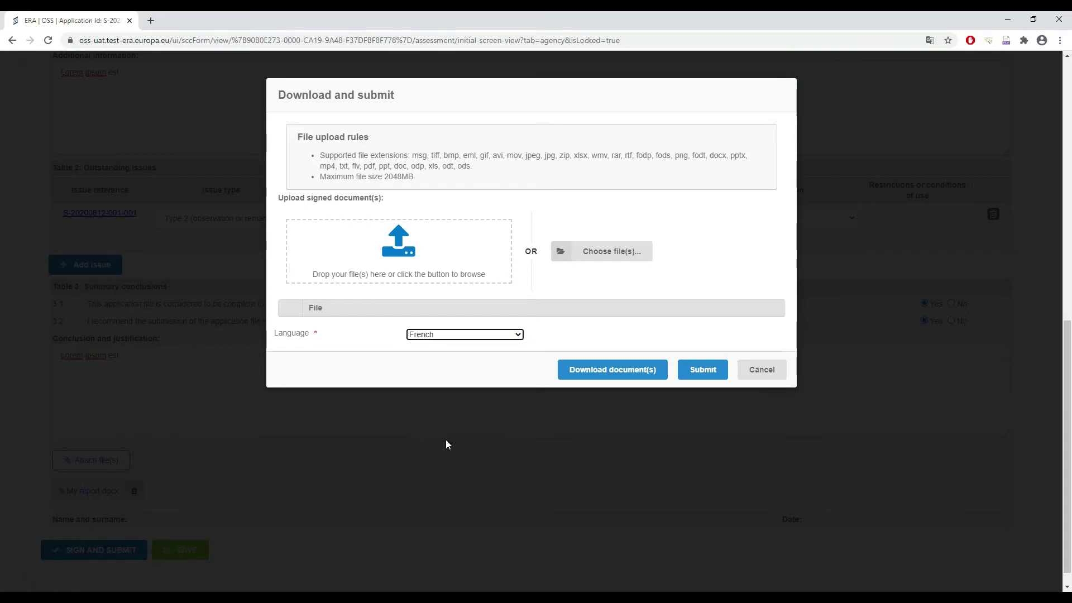
{"action": "left_click", "coordinate": [621, 377]}
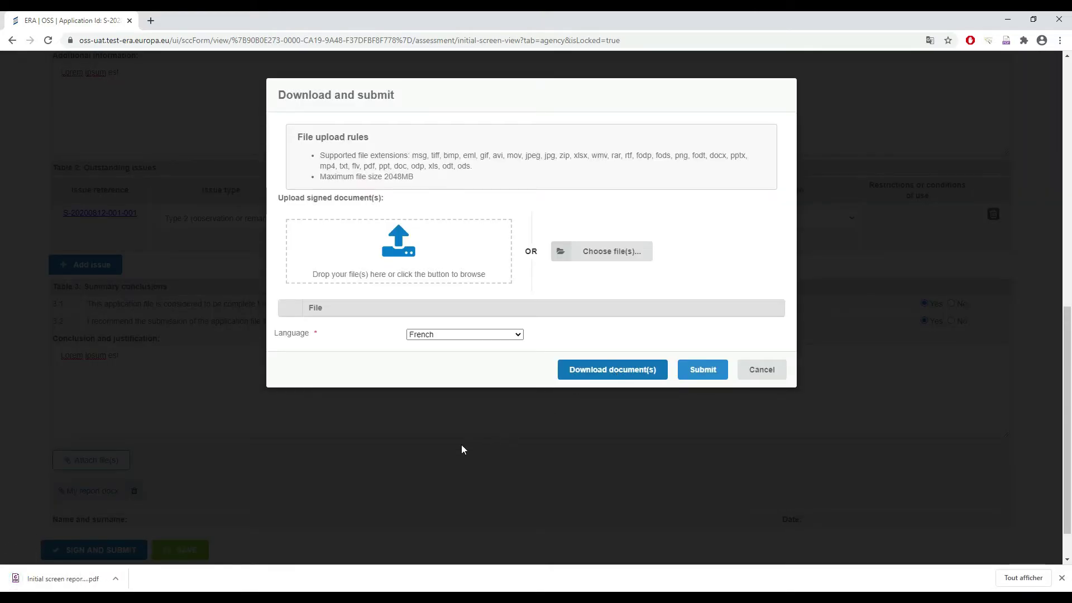
Upload "Initial screen report agency (1).pdf" as the signed document and submit the initial screen
{"action": "left_click_drag", "start_coordinate": [24, 579], "coordinate": [459, 257]}
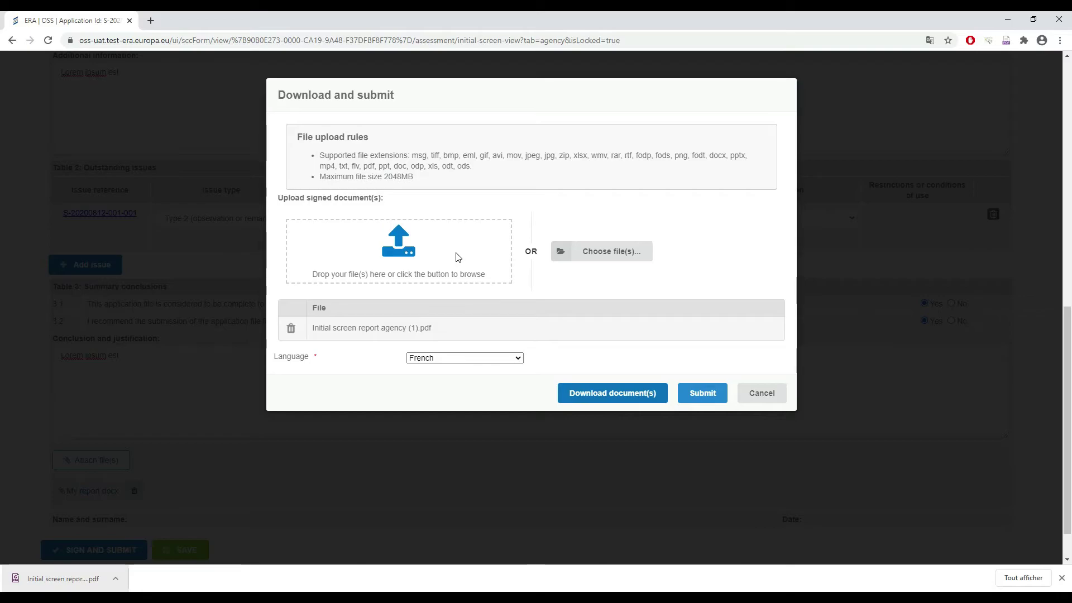
{"action": "left_click", "coordinate": [703, 394]}
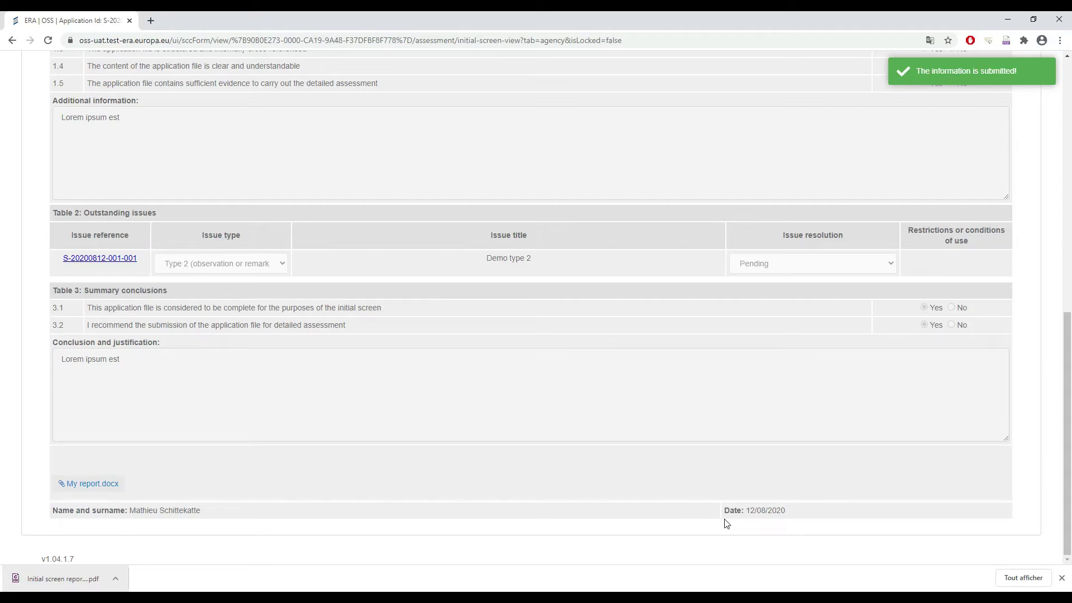
Open the detailed assessment stage and choose to import the assessment report
{"action": "scroll", "coordinate": [598, 481], "scroll_direction": "up", "scroll_amount": 5}
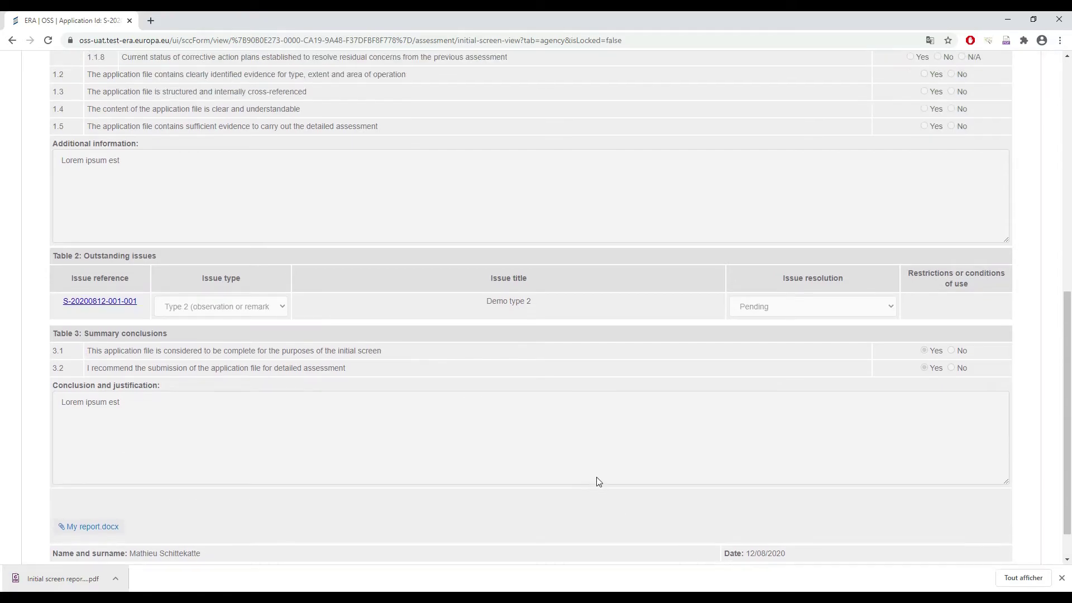
{"action": "scroll", "coordinate": [580, 473], "scroll_direction": "up", "scroll_amount": 5}
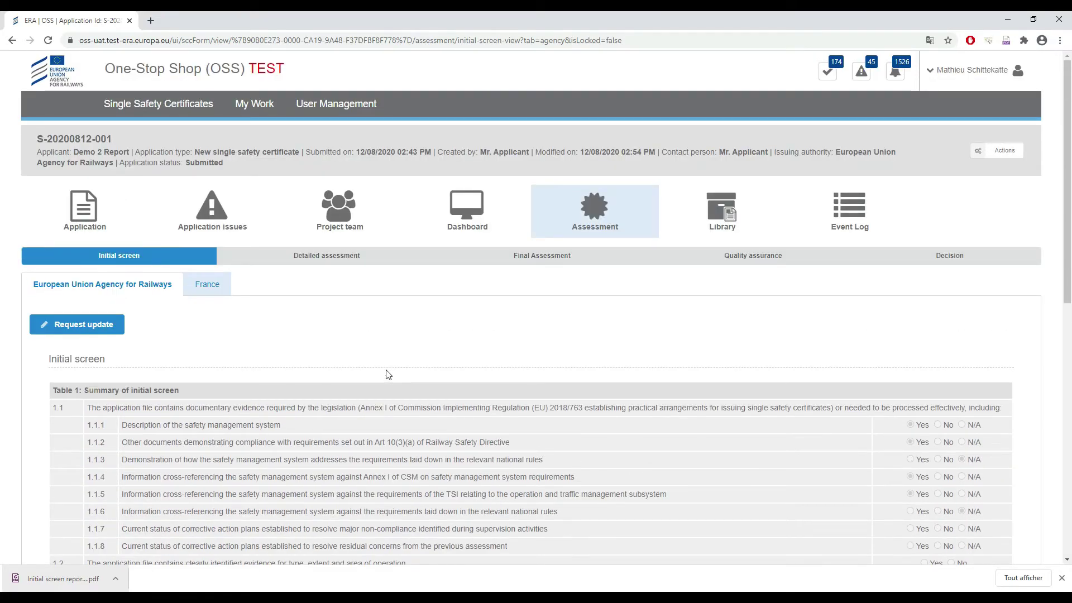
{"action": "left_click", "coordinate": [318, 258]}
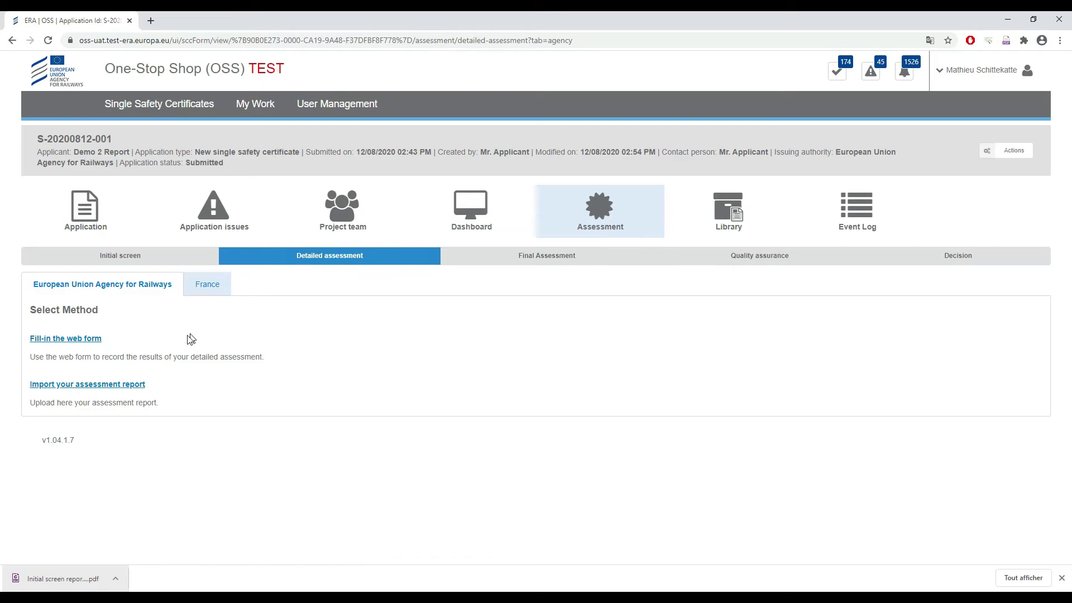
{"action": "left_click", "coordinate": [128, 385]}
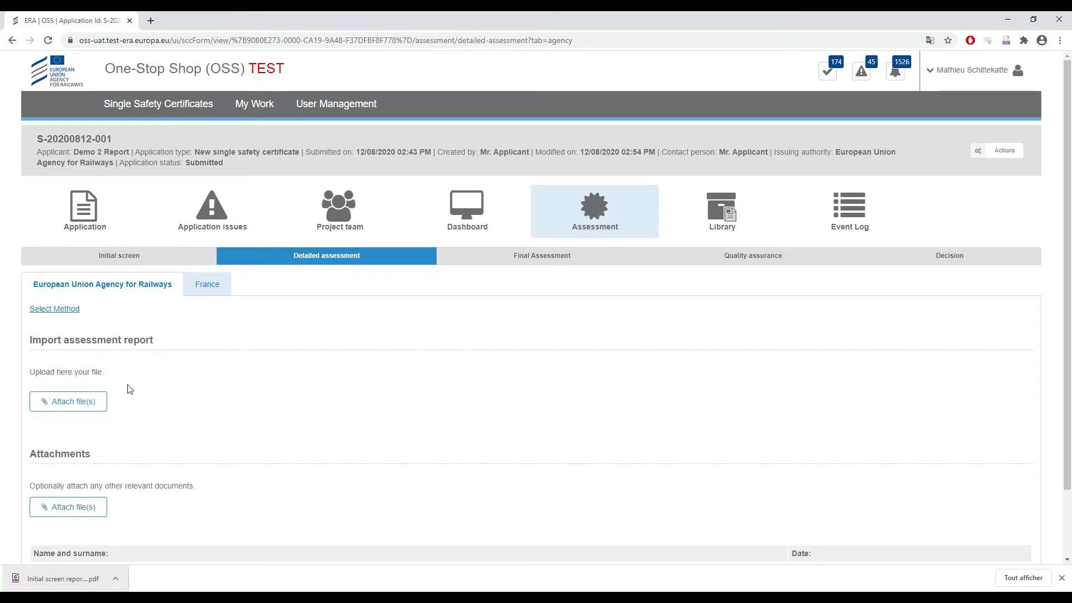
{"action": "scroll", "coordinate": [128, 388], "scroll_direction": "down", "scroll_amount": 2}
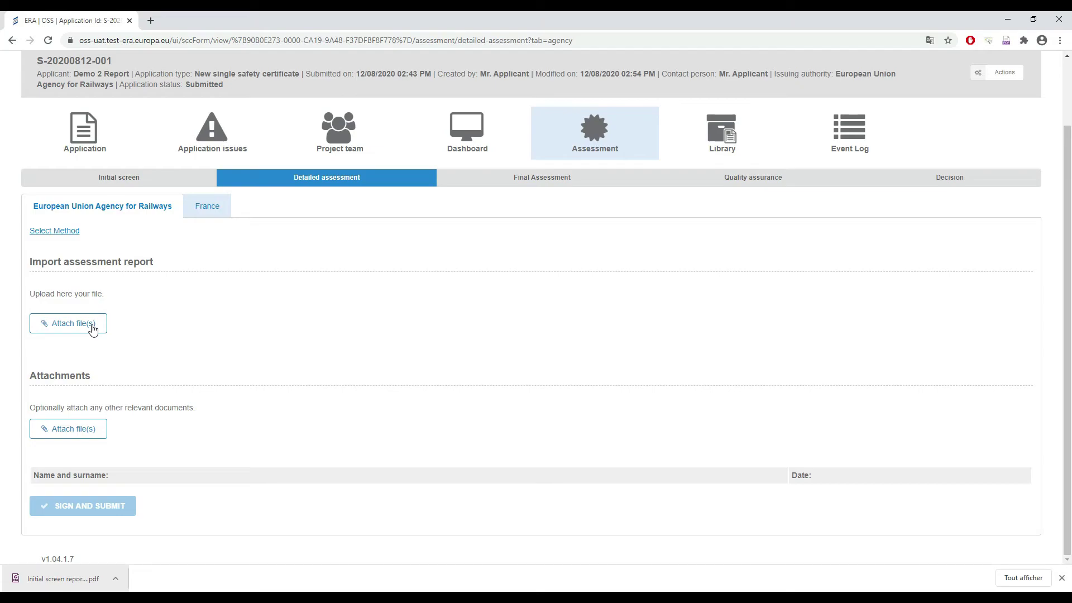
Attach My report.docx from the desktop as the imported assessment report, and sign and submit the detailed assessment
{"action": "left_click", "coordinate": [93, 329]}
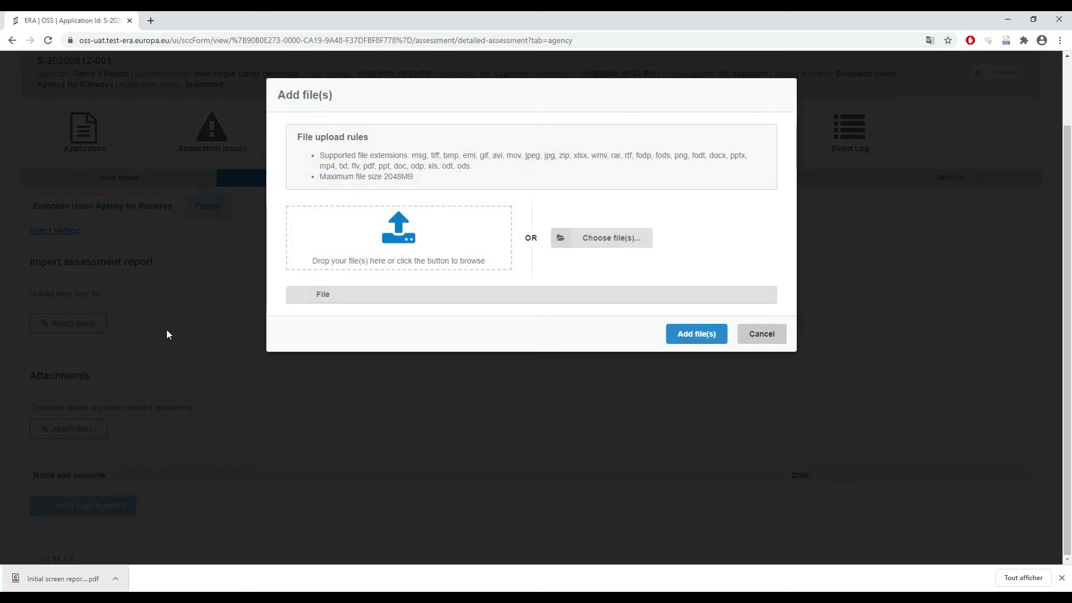
{"action": "left_click", "coordinate": [595, 243]}
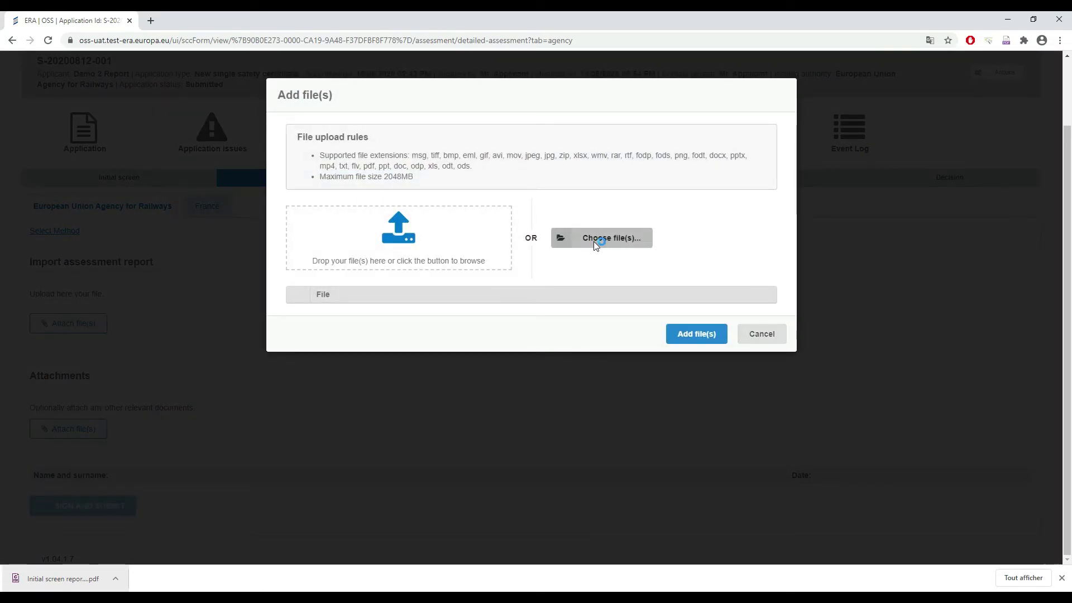
{"action": "left_click", "coordinate": [174, 91]}
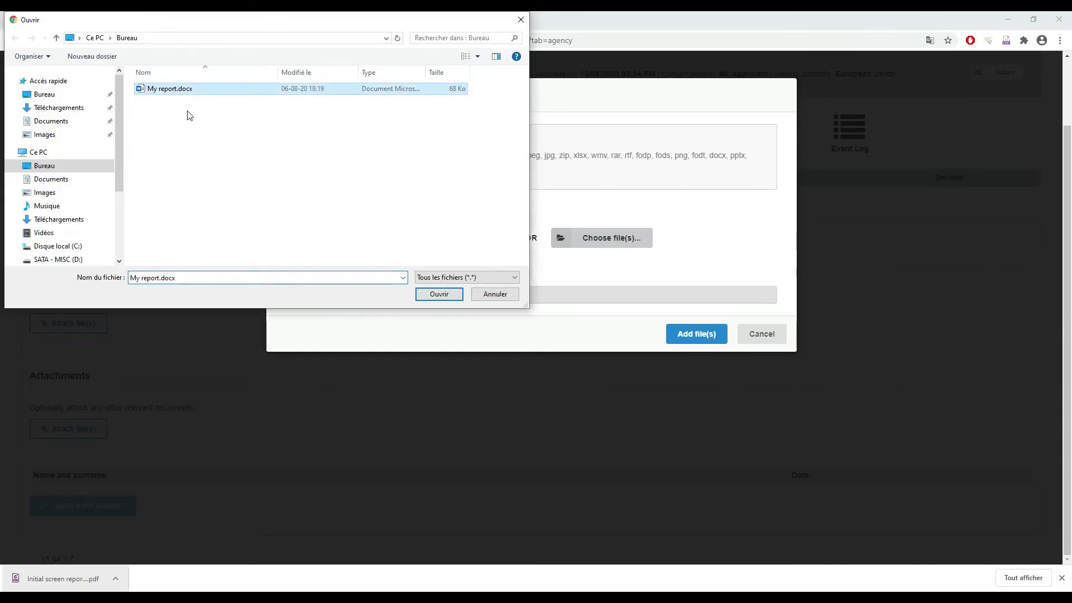
{"action": "left_click", "coordinate": [441, 294]}
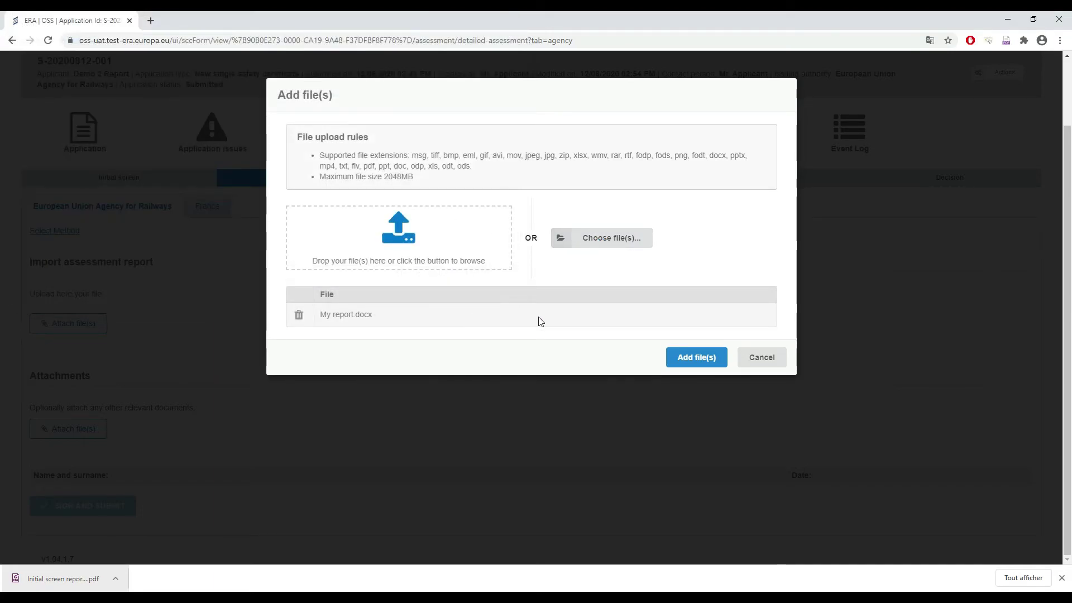
{"action": "left_click", "coordinate": [700, 368]}
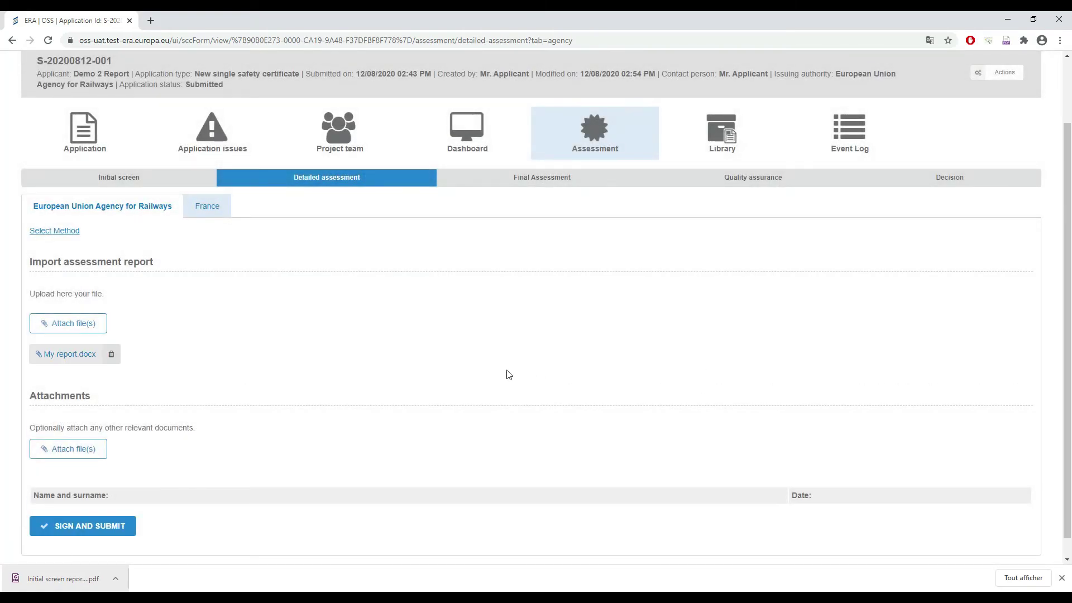
{"action": "left_click", "coordinate": [86, 535]}
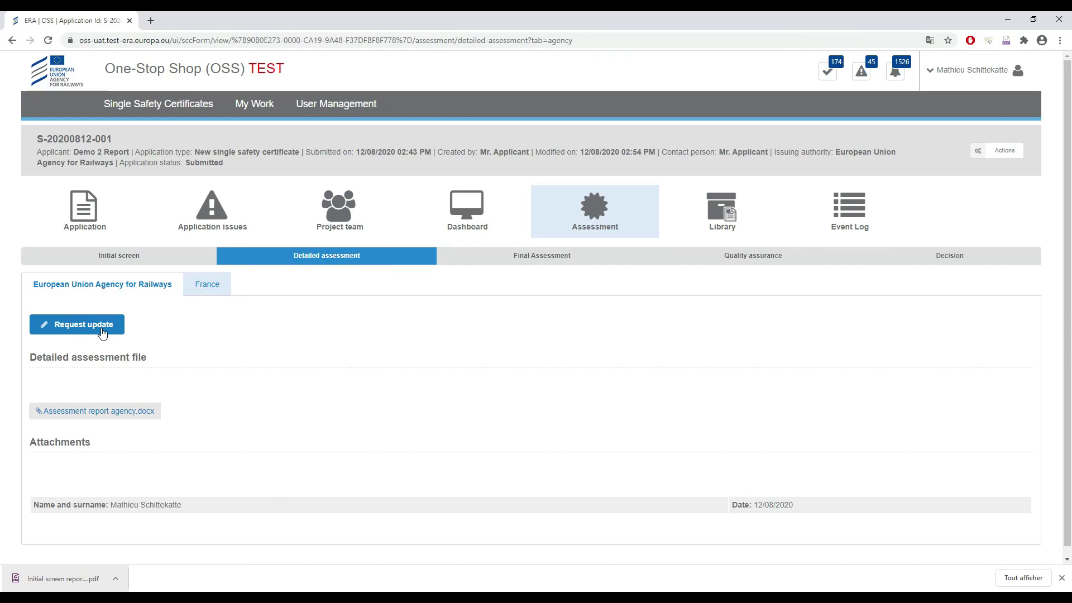
Open the submitted initial screen of the European Union Agency for Railways
{"action": "left_click", "coordinate": [159, 260]}
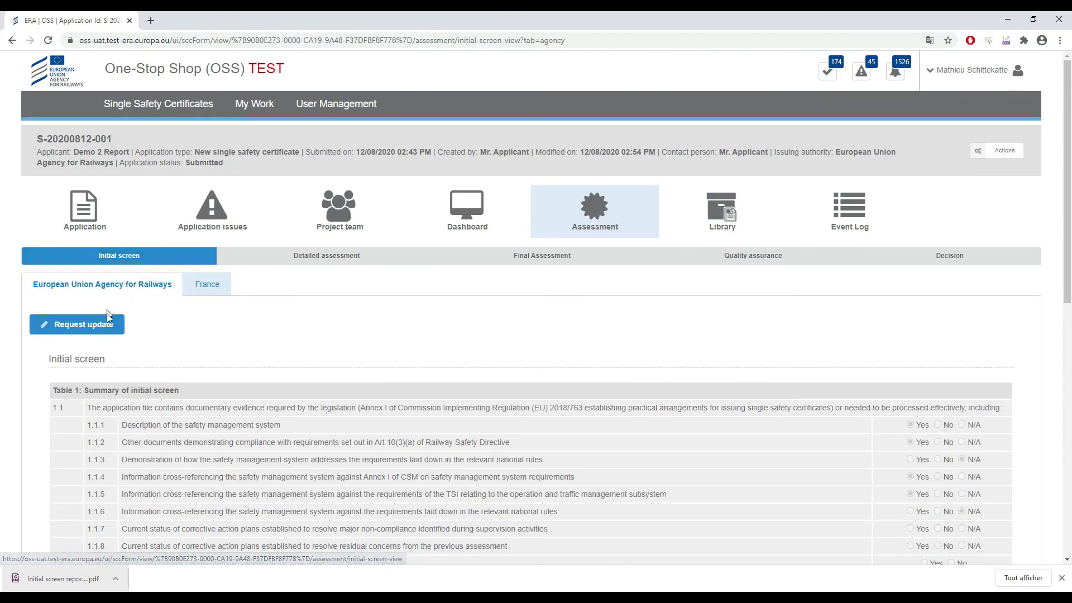